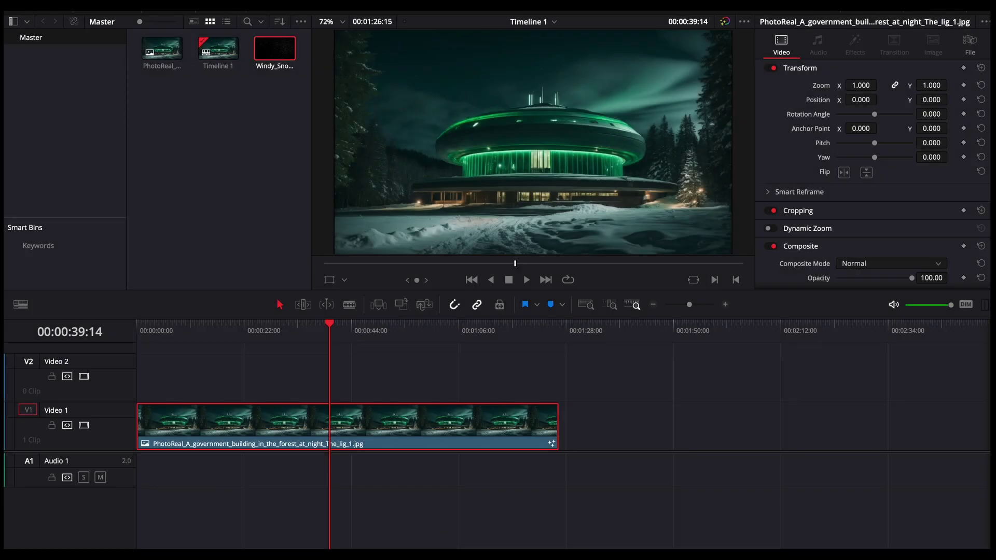
# Scrub the playhead to about 52 s, then to 1:08, and back to around 39 s.
pyautogui.moveTo(294, 329); pyautogui.dragTo(392, 339)
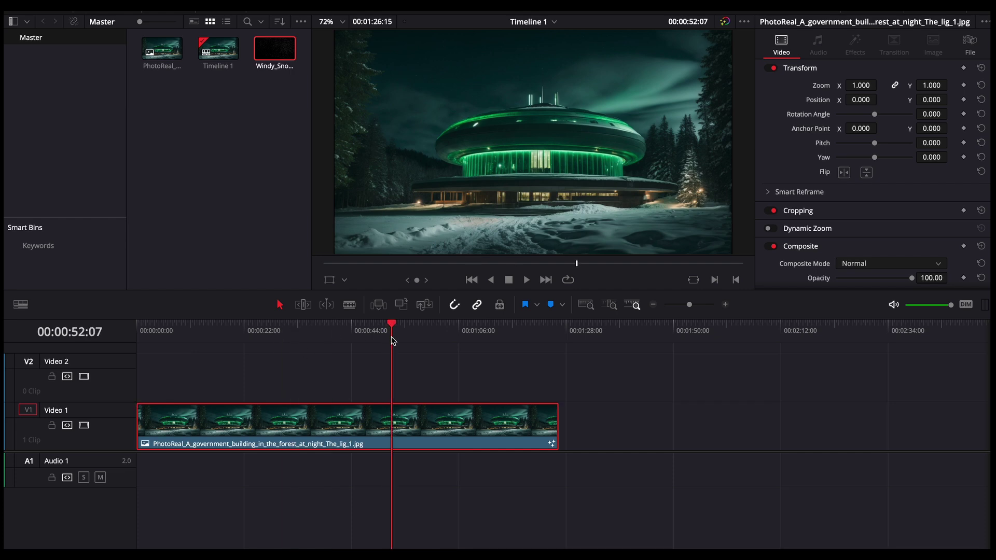
pyautogui.click(470, 329)
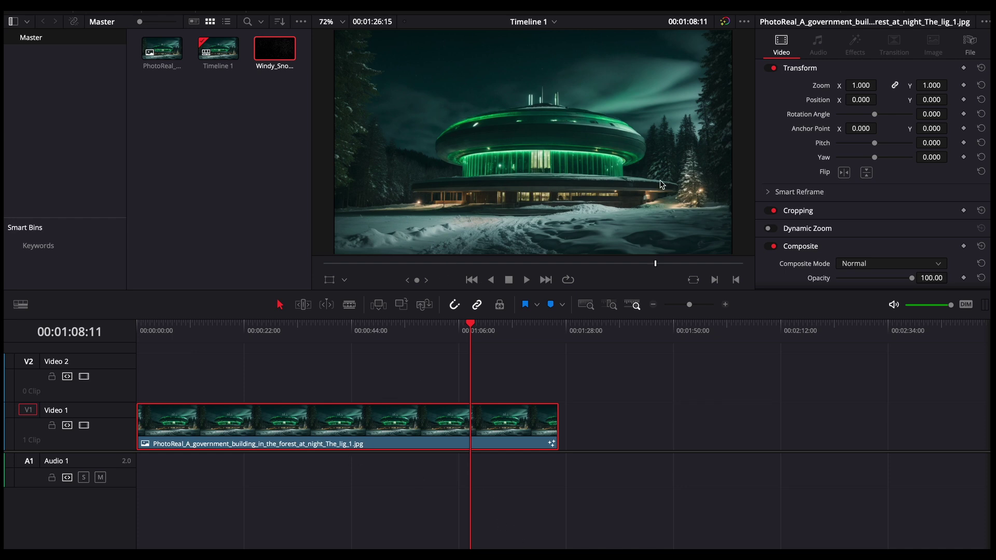
pyautogui.moveTo(262, 327); pyautogui.dragTo(327, 326)
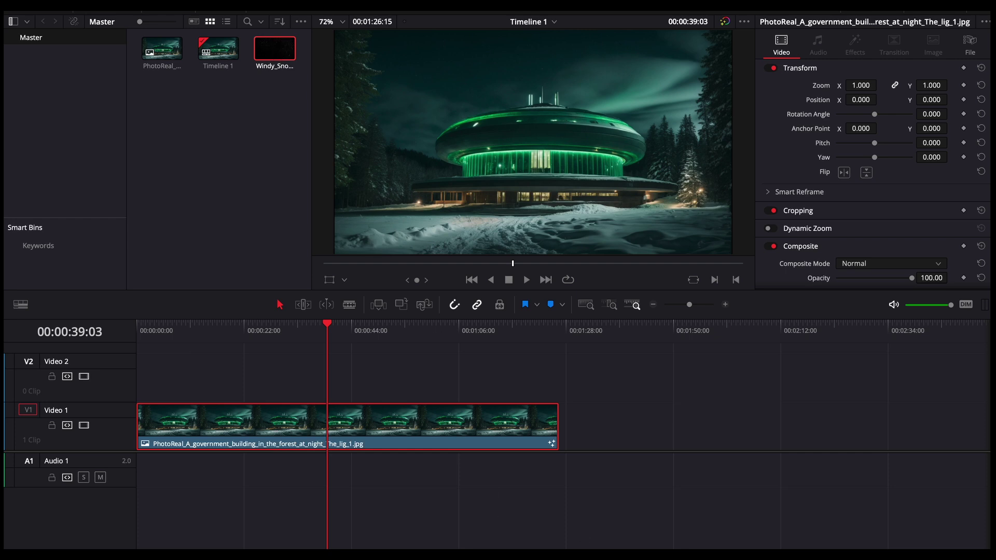
# In Fusion, inspect MediaIn1 and MediaOut1, then add Windy_Snow_Wide_4_1277_2K.mov as MediaIn2.
pyautogui.hotkey('shift', '5')
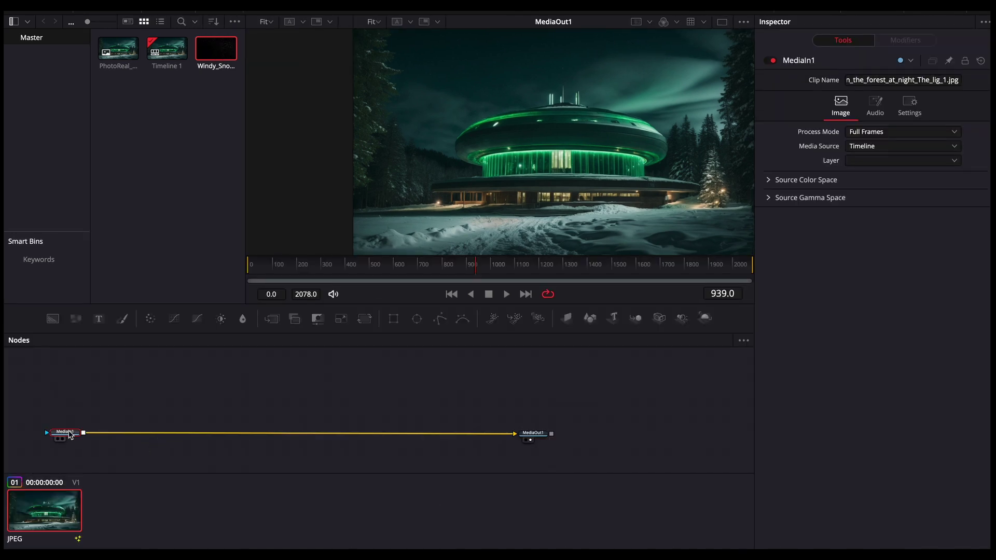
pyautogui.click(538, 437)
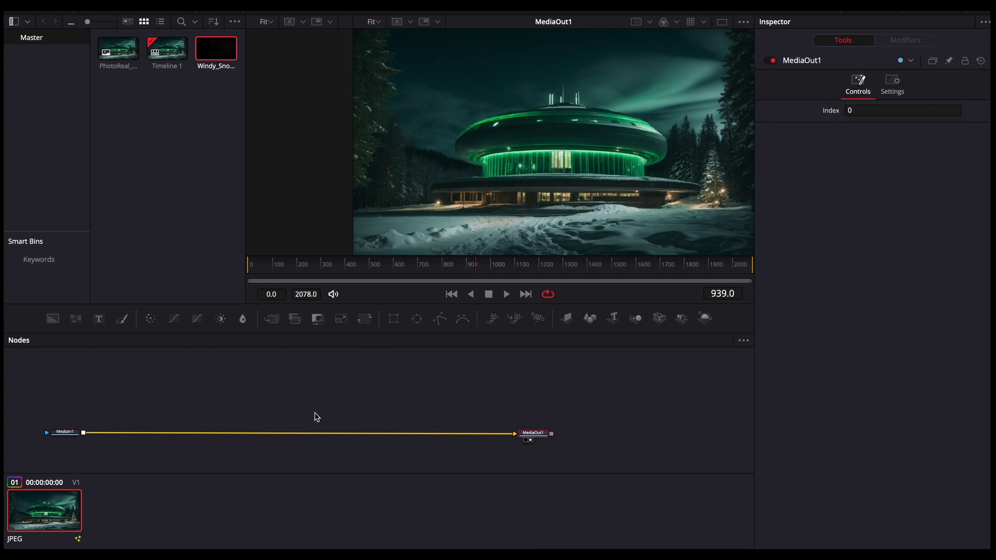
pyautogui.click(65, 431)
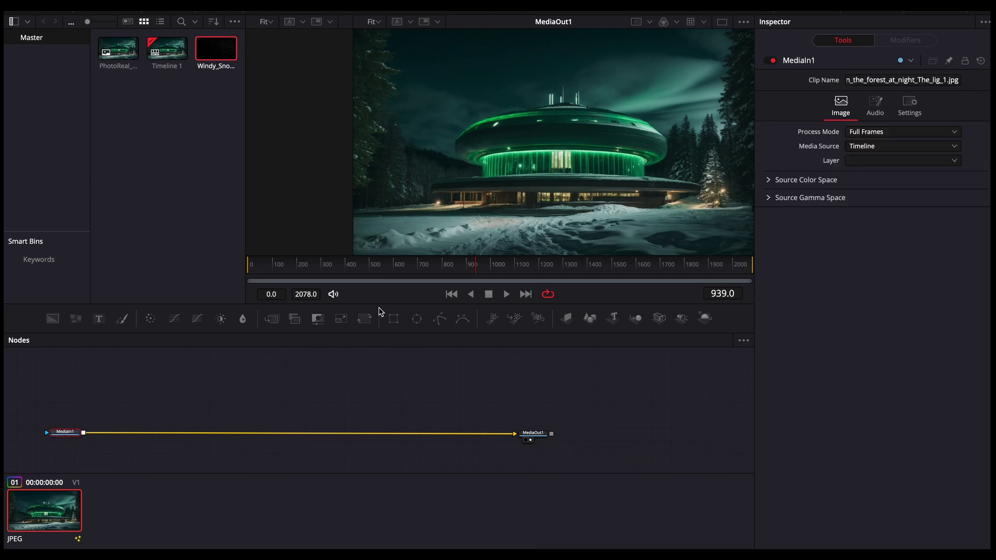
pyautogui.click(538, 437)
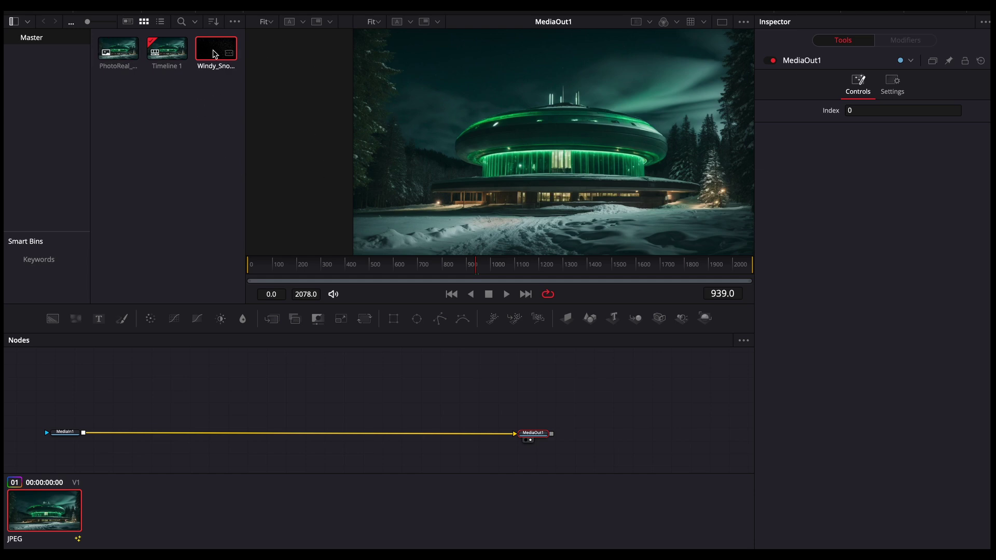
pyautogui.moveTo(215, 53); pyautogui.dragTo(278, 378)
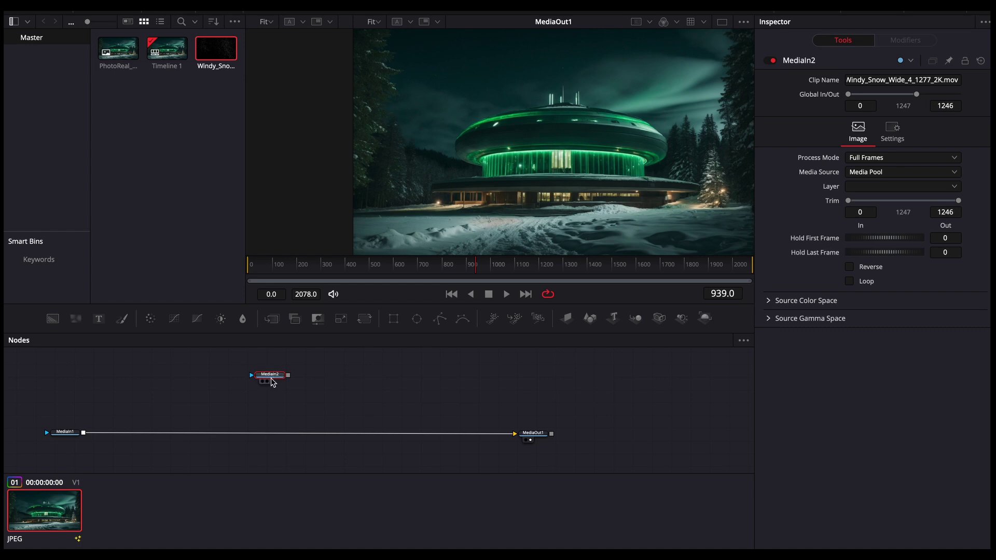
# Chain Transform1 and Merge1 after MediaIn2 and stack the three nodes vertically.
pyautogui.moveTo(260, 366); pyautogui.dragTo(254, 366)
pyautogui.click(364, 319)
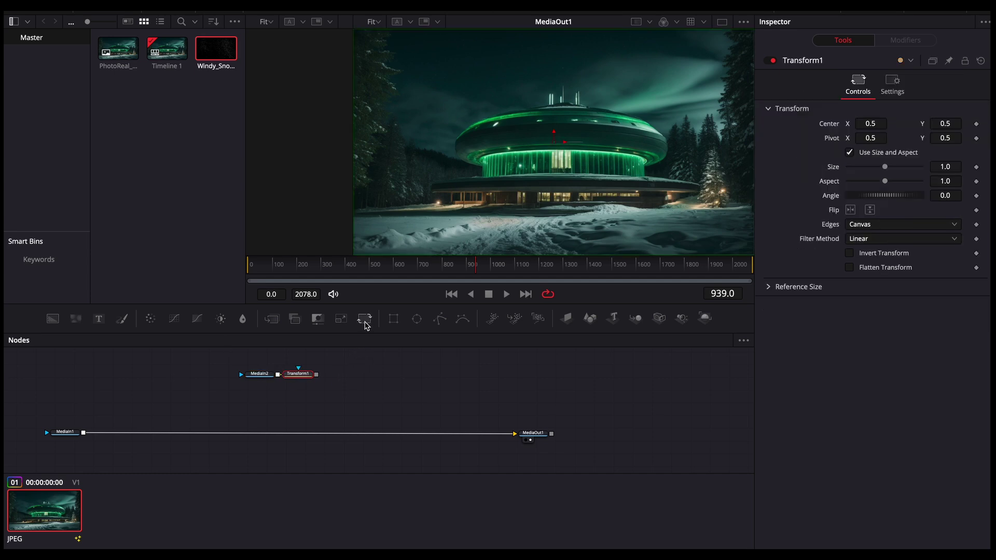
pyautogui.click(271, 318)
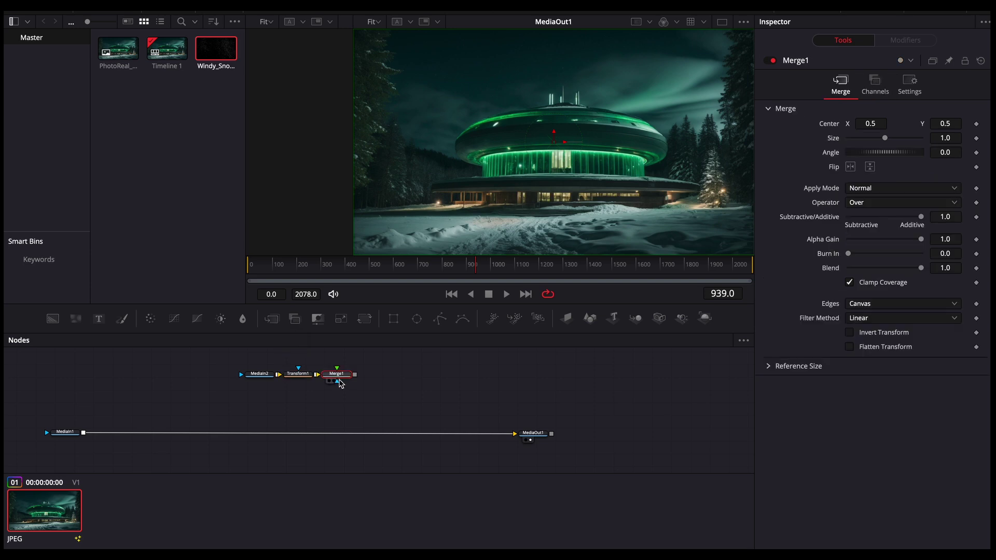
pyautogui.moveTo(337, 374); pyautogui.dragTo(275, 410)
pyautogui.moveTo(267, 376); pyautogui.dragTo(299, 359)
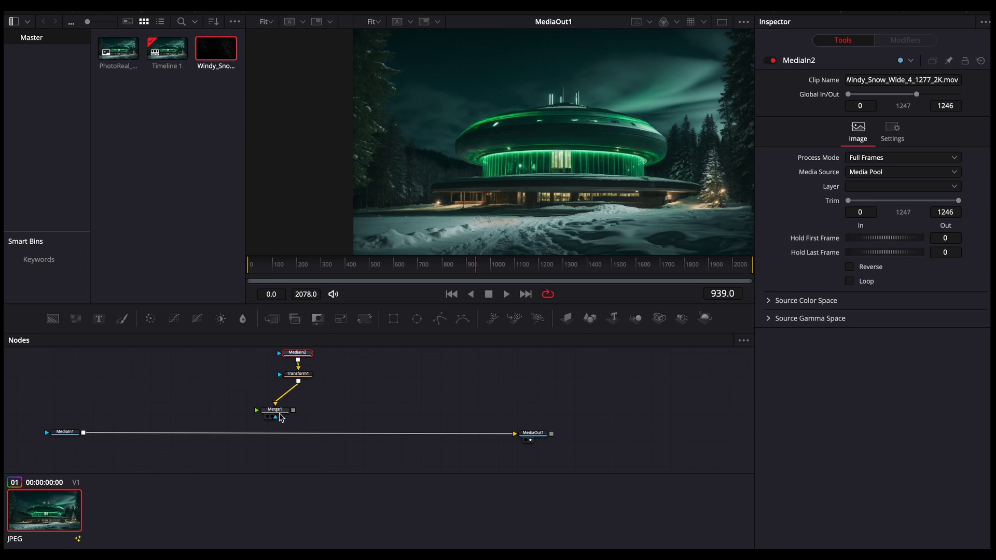
pyautogui.moveTo(279, 413); pyautogui.dragTo(297, 413)
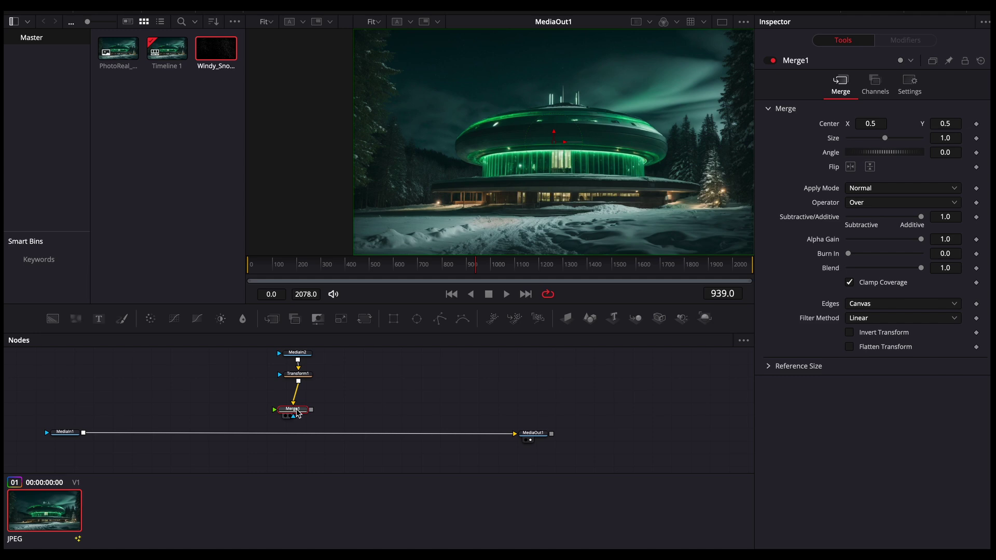
# Insert Merge1 between MediaIn1 and MediaOut1, with Transform1 in its foreground input.
pyautogui.moveTo(296, 412); pyautogui.dragTo(297, 435)
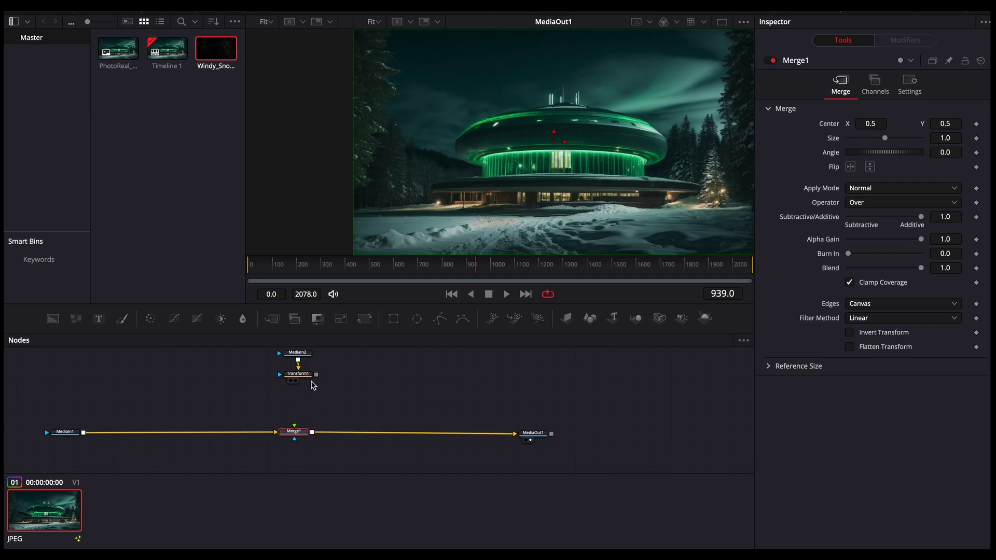
pyautogui.moveTo(316, 375); pyautogui.dragTo(297, 433)
pyautogui.moveTo(256, 269); pyautogui.dragTo(374, 269)
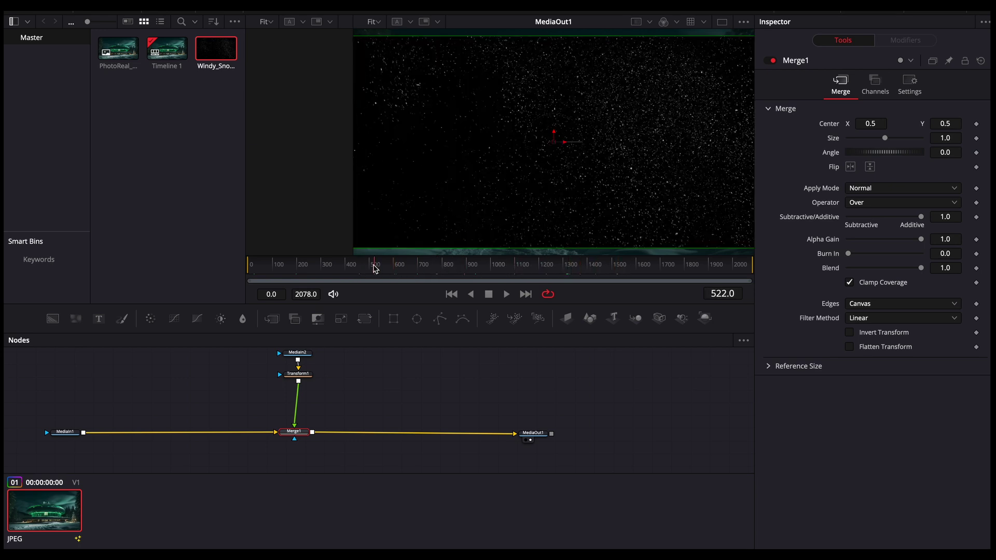
# Lower Transform1 slightly and select MediaIn2 to see the snow clip's settings.
pyautogui.moveTo(301, 375); pyautogui.dragTo(302, 389)
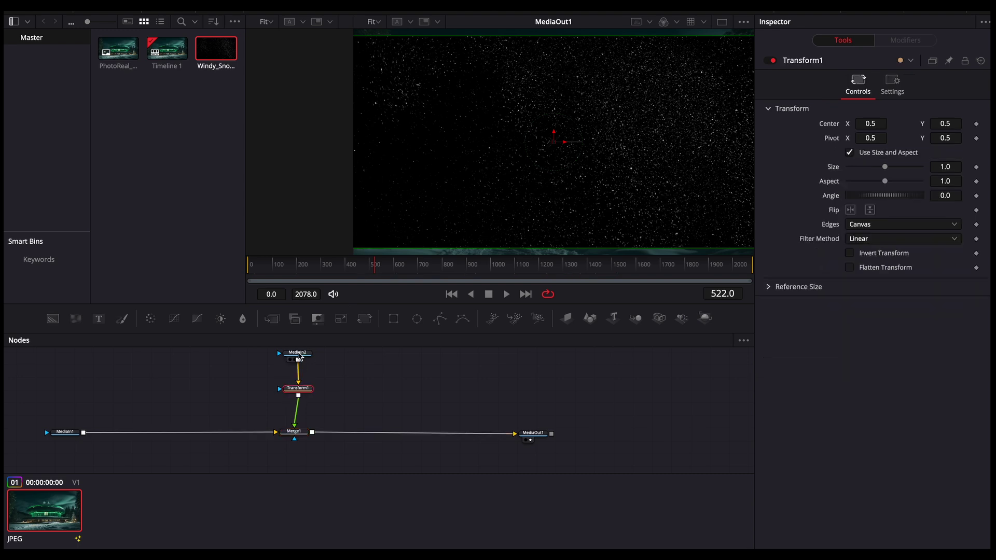
pyautogui.moveTo(300, 355)
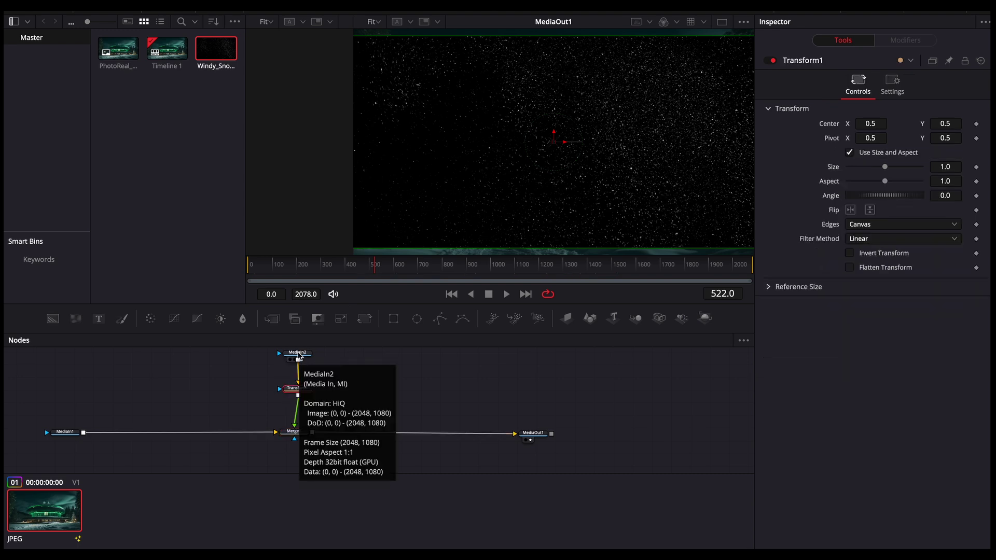
pyautogui.click(298, 354)
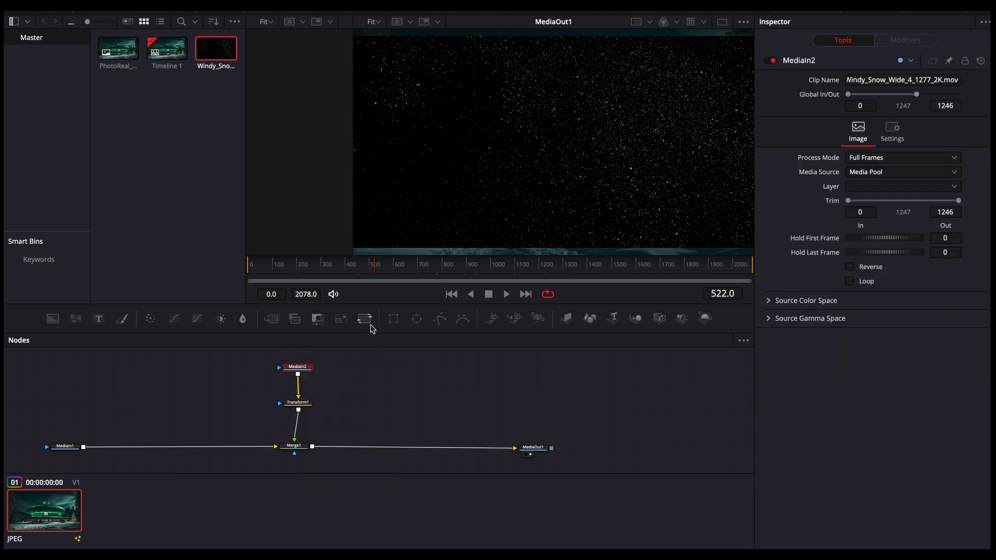
pyautogui.moveTo(302, 370)
# Enable Loop on MediaIn2 and check frames 460, 1704 and 208 along the ruler.
pyautogui.click(849, 282)
pyautogui.moveTo(529, 271); pyautogui.dragTo(700, 268)
pyautogui.click(362, 268)
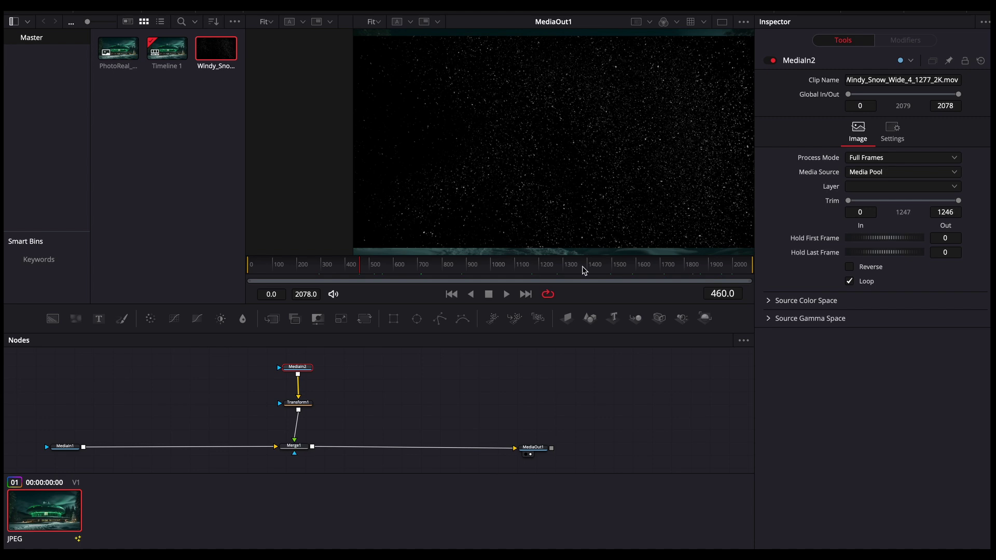
pyautogui.click(661, 268)
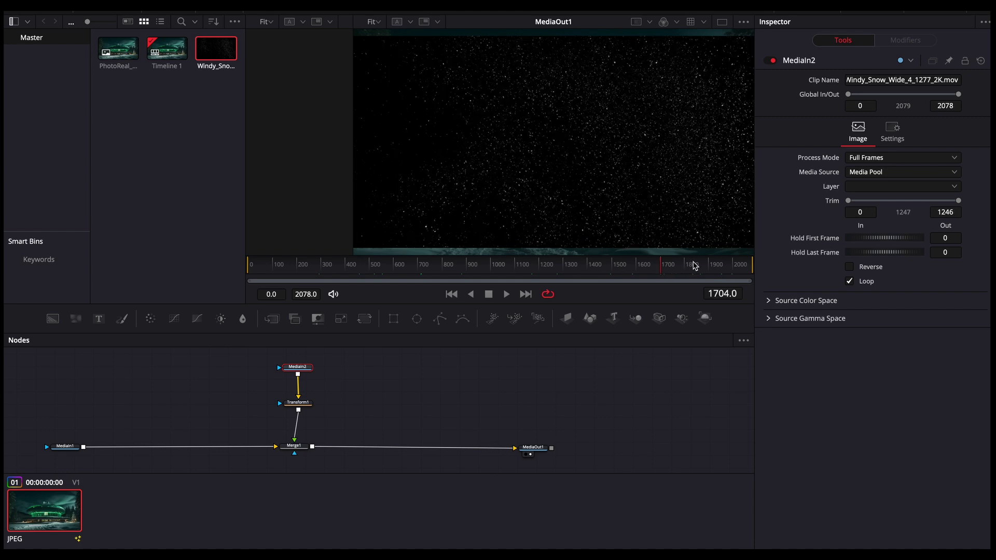
pyautogui.click(299, 267)
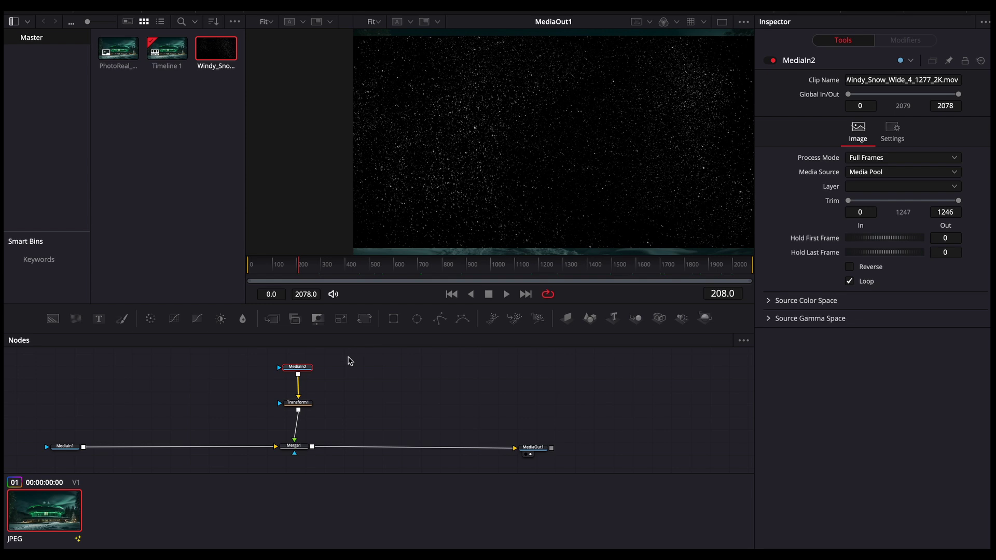
pyautogui.click(299, 405)
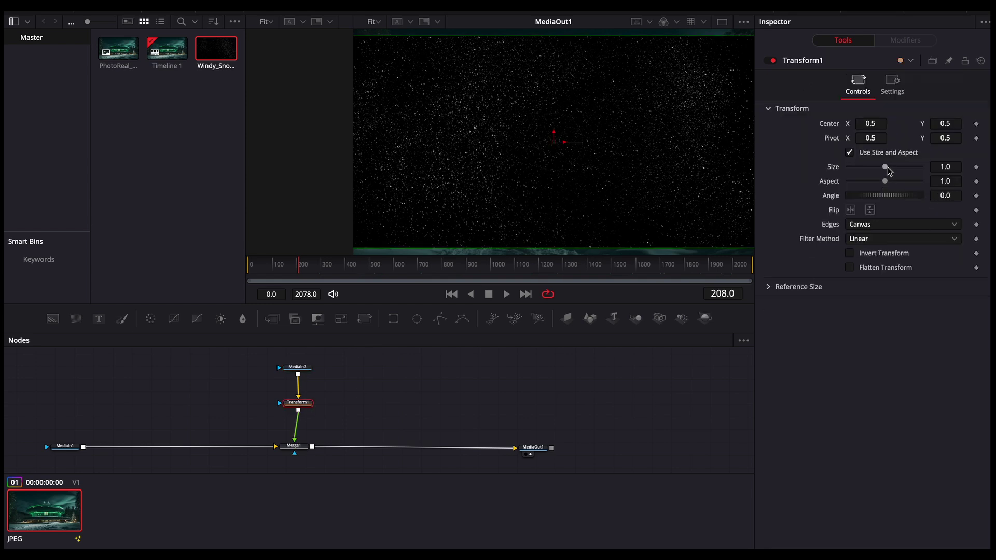
# Try Transform1 sizes around 0.81 and nudge the snow layer's Center position.
pyautogui.moveTo(885, 166); pyautogui.dragTo(870, 167)
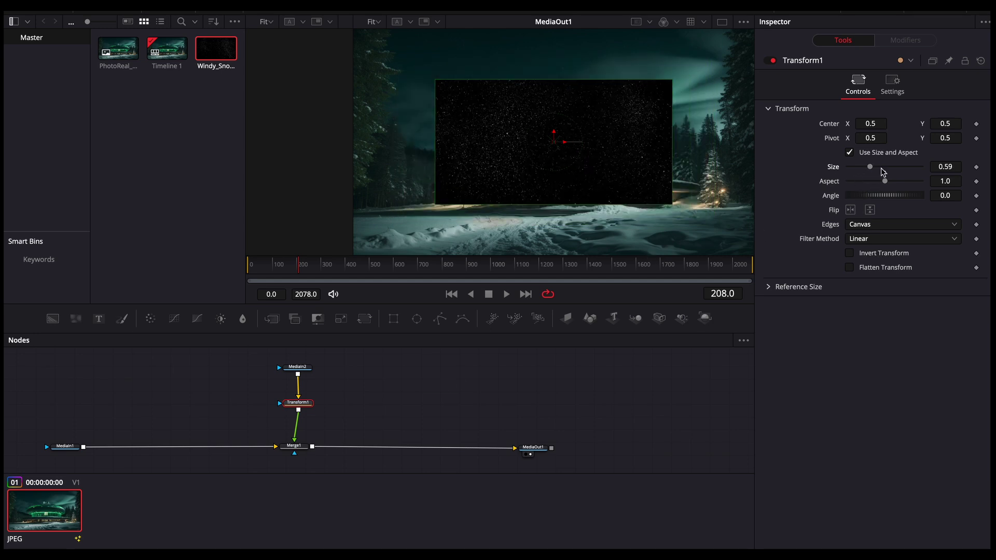
pyautogui.moveTo(871, 167)
pyautogui.mouseDown()
pyautogui.moveTo(889, 166)
pyautogui.moveTo(880, 174)
pyautogui.mouseUp()
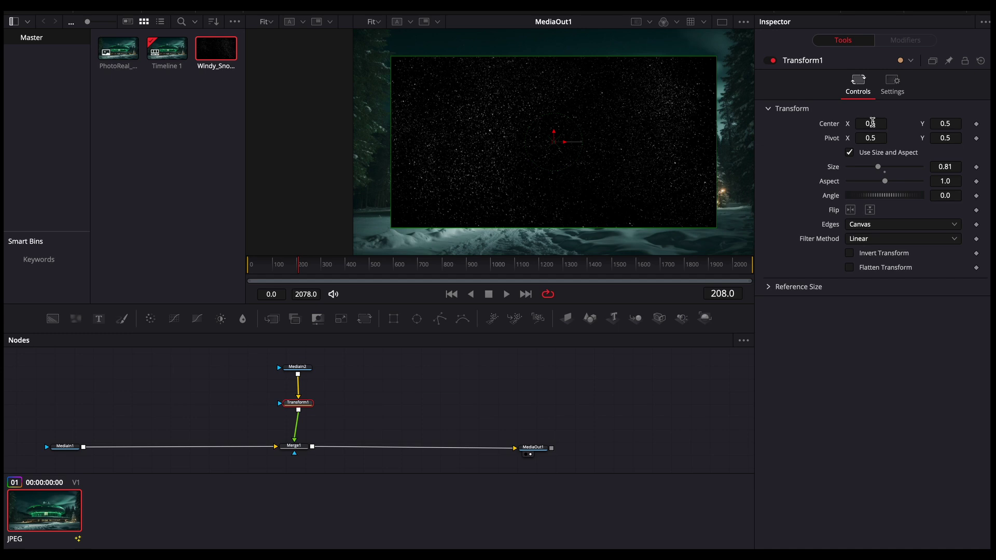
pyautogui.moveTo(871, 123); pyautogui.dragTo(873, 124)
pyautogui.moveTo(941, 120); pyautogui.dragTo(941, 123)
pyautogui.moveTo(871, 123); pyautogui.dragTo(819, 197)
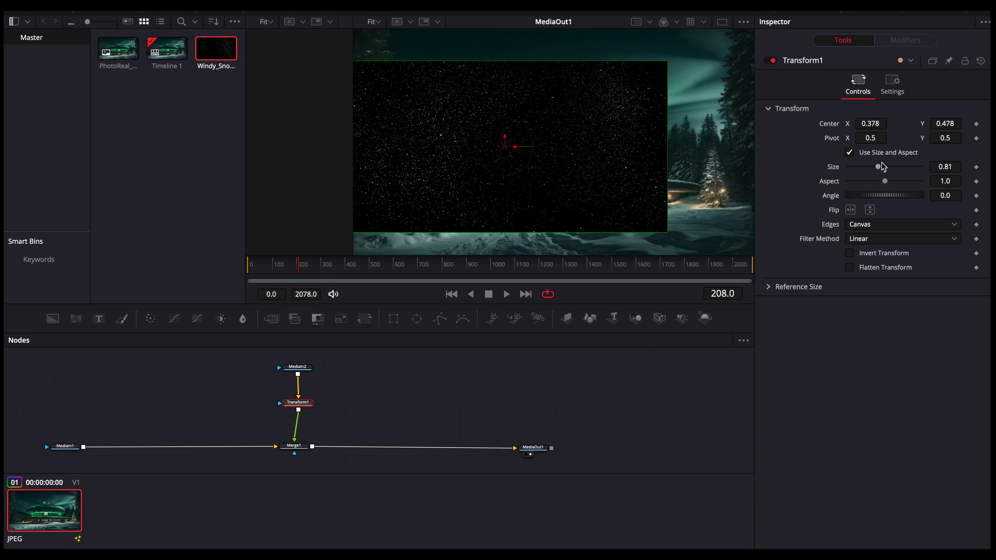
# Shrink the snow to 0.33, then settle on Size 1.25 with Center about 0.477, 0.492.
pyautogui.moveTo(878, 167); pyautogui.dragTo(858, 167)
pyautogui.moveTo(506, 151); pyautogui.dragTo(544, 141)
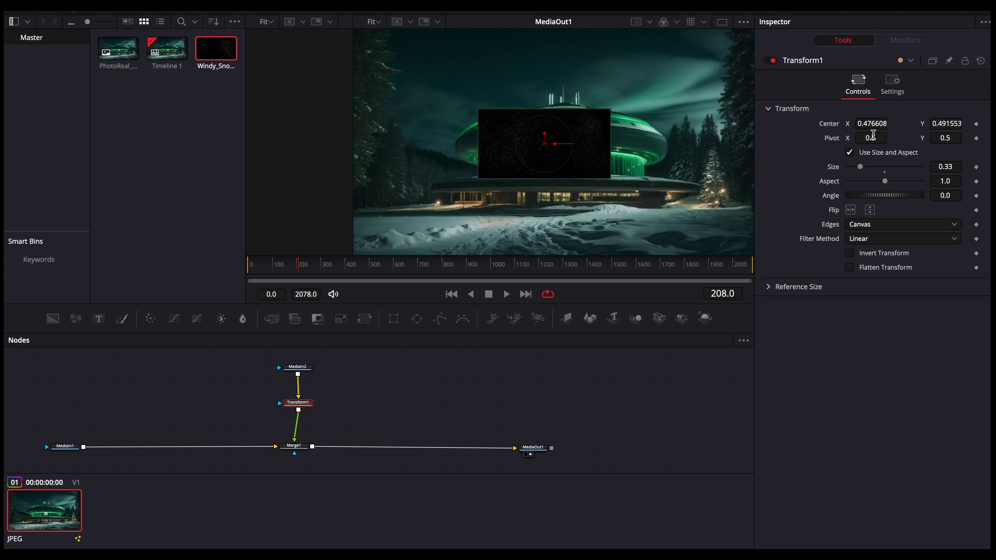
pyautogui.moveTo(859, 167); pyautogui.dragTo(884, 180)
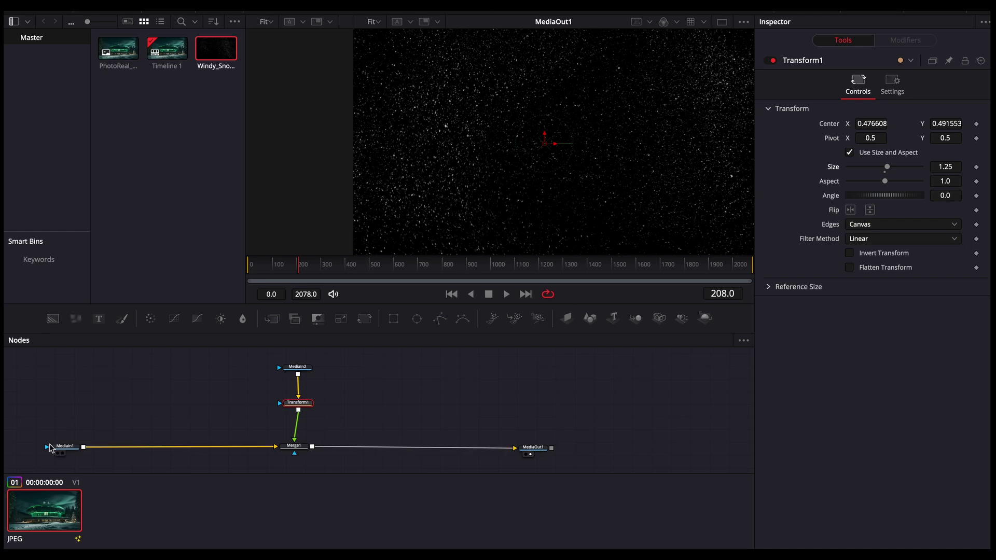
pyautogui.click(293, 447)
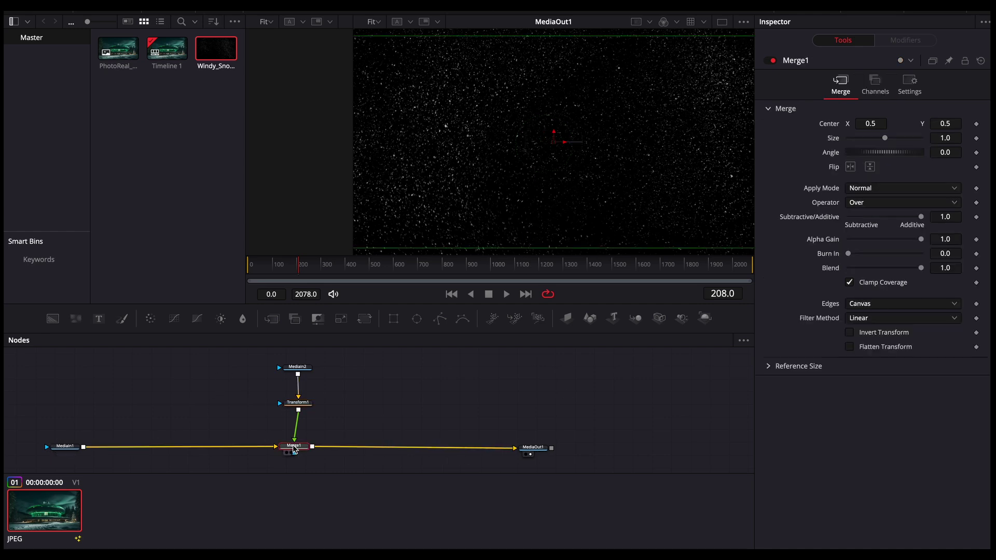
# Set Merge1's Apply Mode to Screen with Gain 0.984 and Blend 0.945.
pyautogui.click(862, 188)
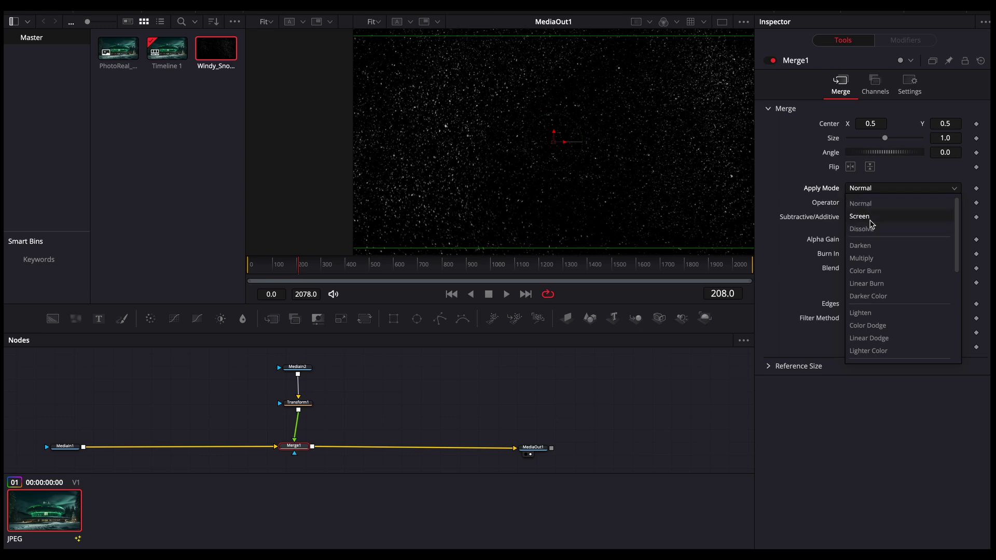
pyautogui.click(870, 218)
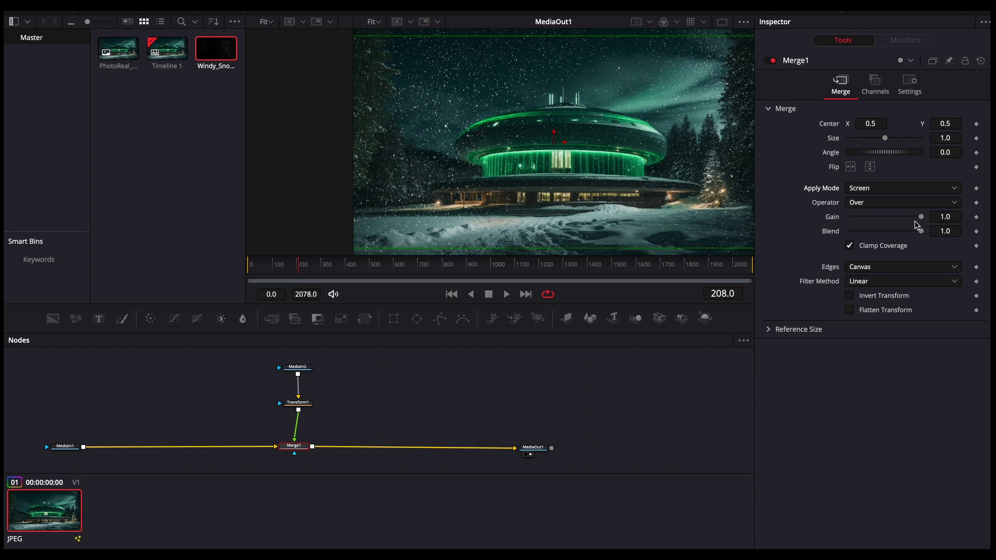
pyautogui.moveTo(922, 220)
pyautogui.mouseDown()
pyautogui.moveTo(877, 224)
pyautogui.moveTo(923, 224)
pyautogui.moveTo(880, 226)
pyautogui.moveTo(926, 239)
pyautogui.moveTo(904, 218)
pyautogui.moveTo(919, 218)
pyautogui.mouseUp()
pyautogui.click(921, 235)
pyautogui.press('space')
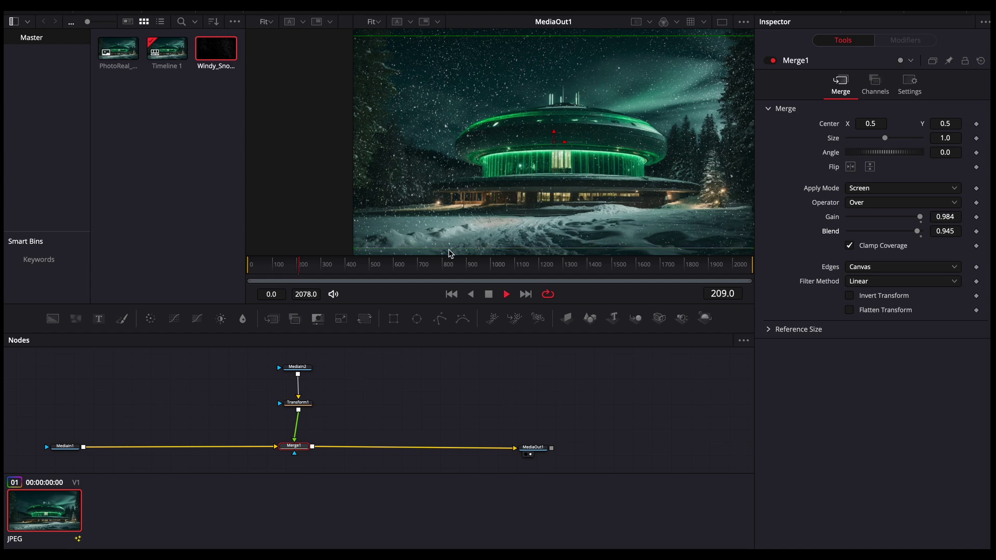
# Jump to frame 325 during playback and shift MediaOut1 further right in the graph.
pyautogui.click(328, 266)
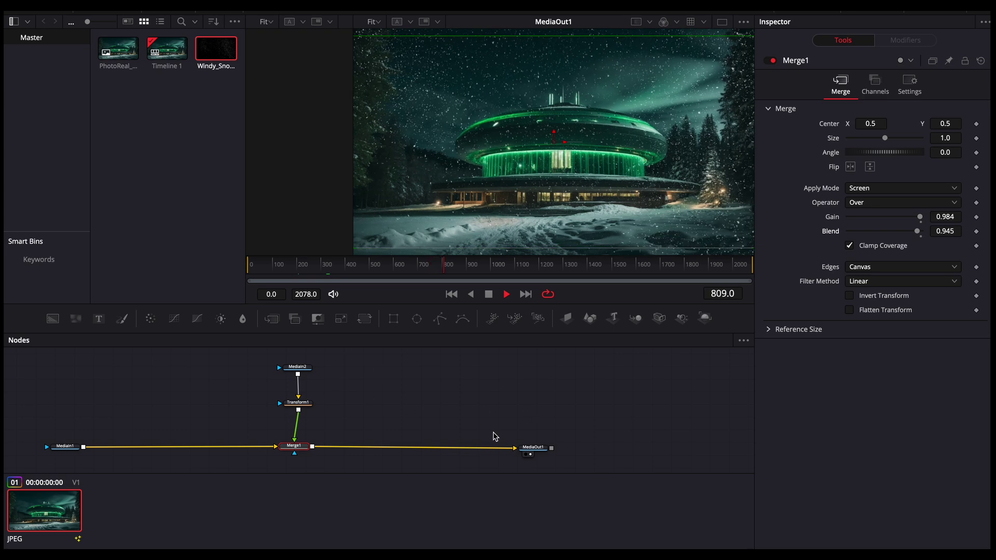
pyautogui.moveTo(533, 451); pyautogui.dragTo(625, 450)
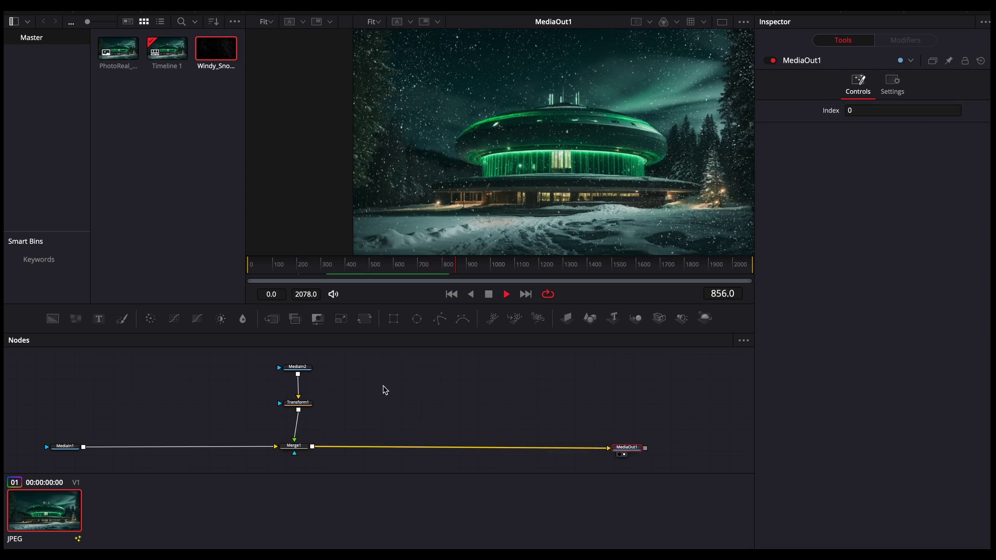